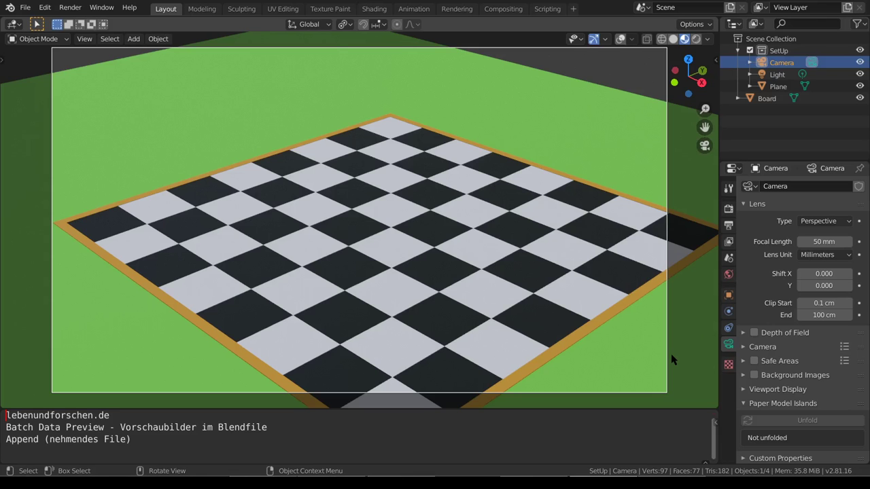
# - Select the Camera object by its frame in the viewport
pyautogui.click(670, 358)
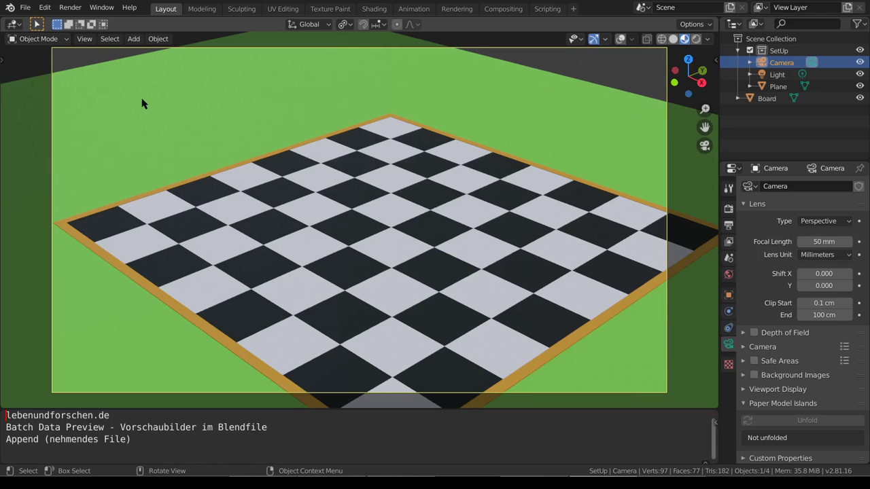
# - Append from Simple-Chess_6FiguresOnly .blend and browse into its Object folder
pyautogui.click(27, 8)
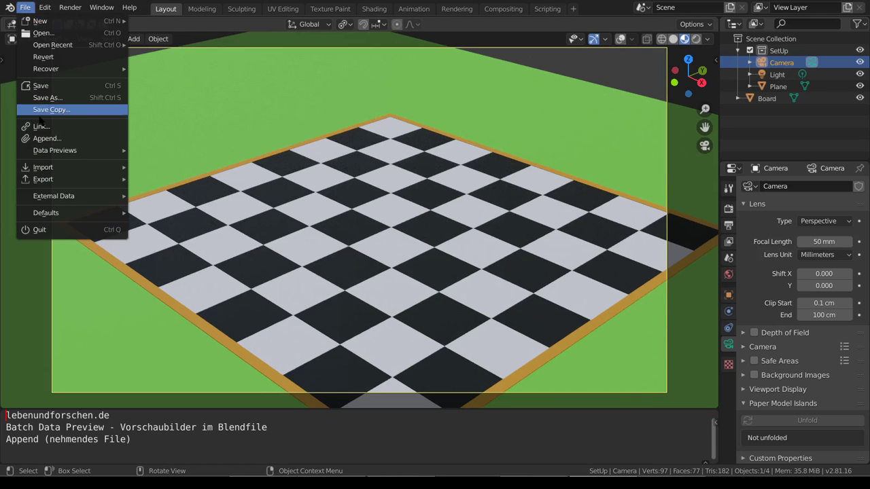
pyautogui.click(45, 139)
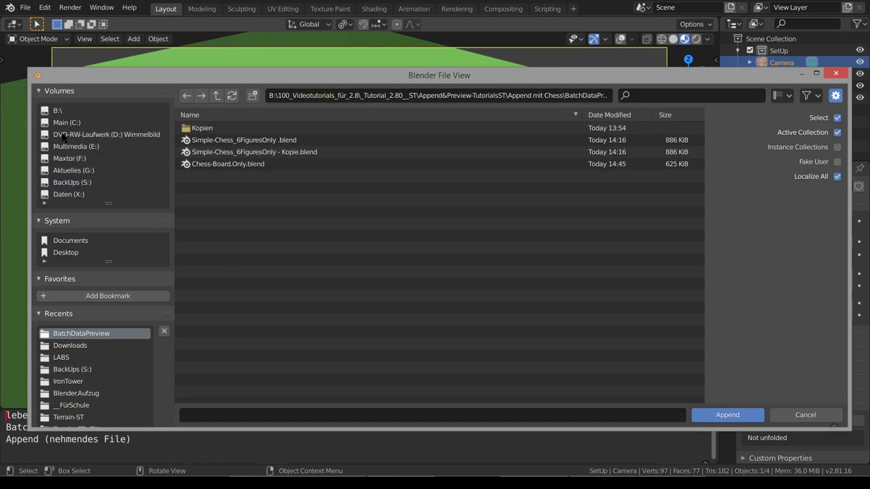
pyautogui.click(251, 141)
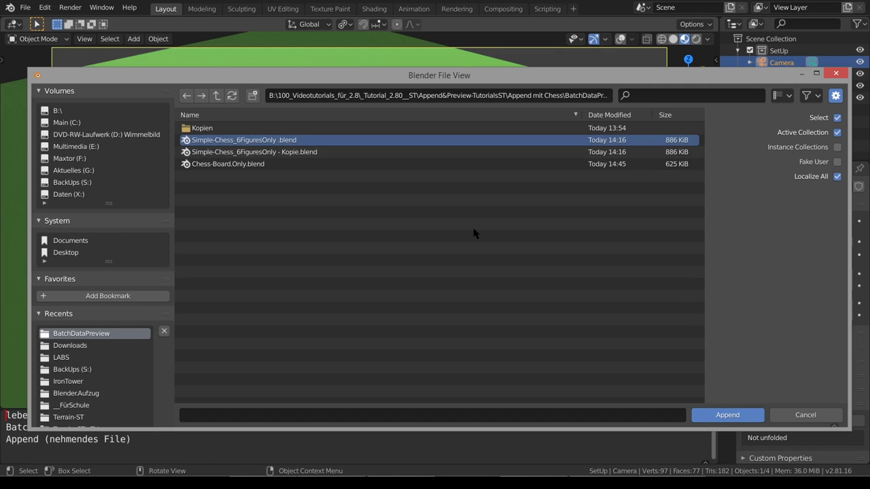
pyautogui.doubleClick(504, 145)
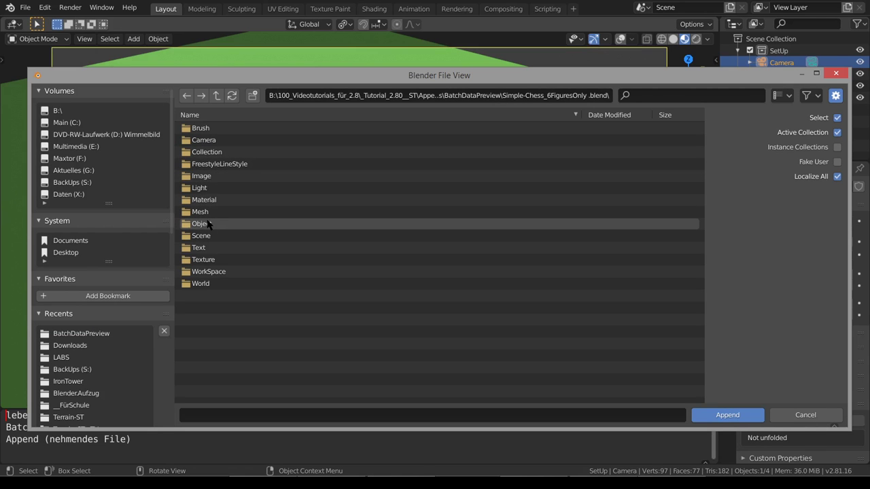
pyautogui.doubleClick(209, 225)
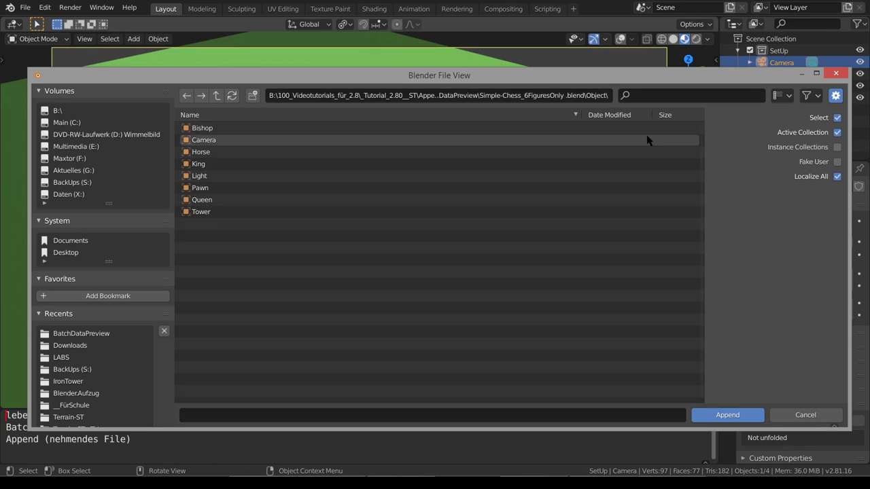
# - Show the browser as thumbnails and append the Horse object into the scene
pyautogui.click(789, 100)
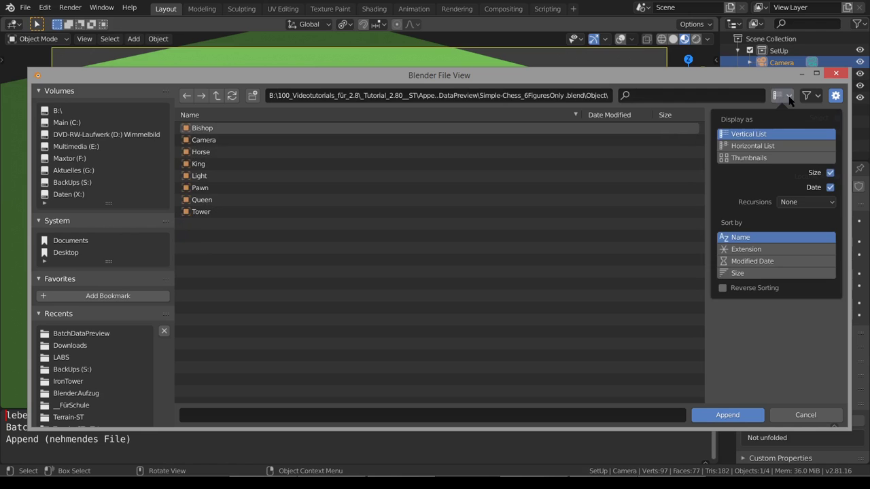
pyautogui.click(766, 159)
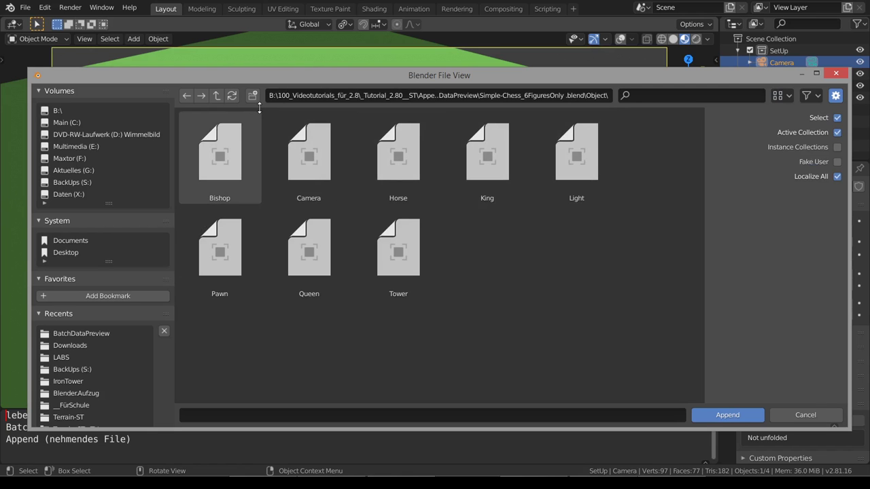
pyautogui.click(380, 151)
pyautogui.click(723, 412)
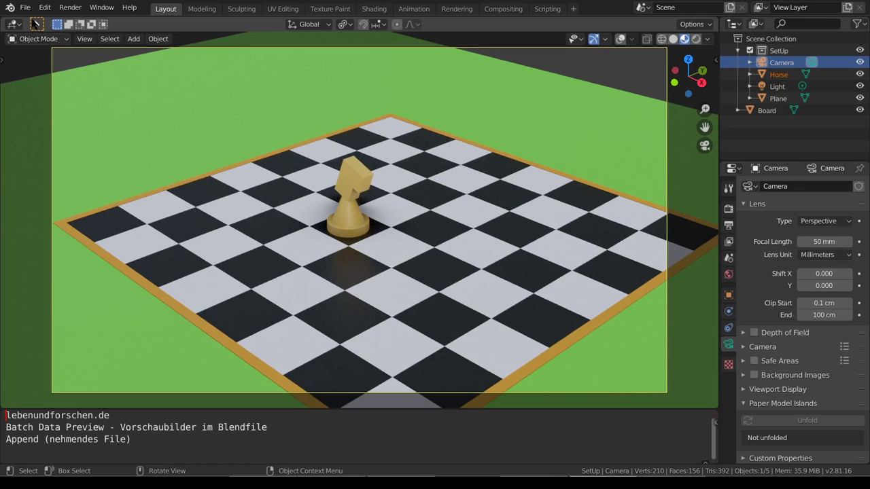
# - Batch-generate data previews for Simple-Chess_6FiguresOnly.blend
pyautogui.click(28, 10)
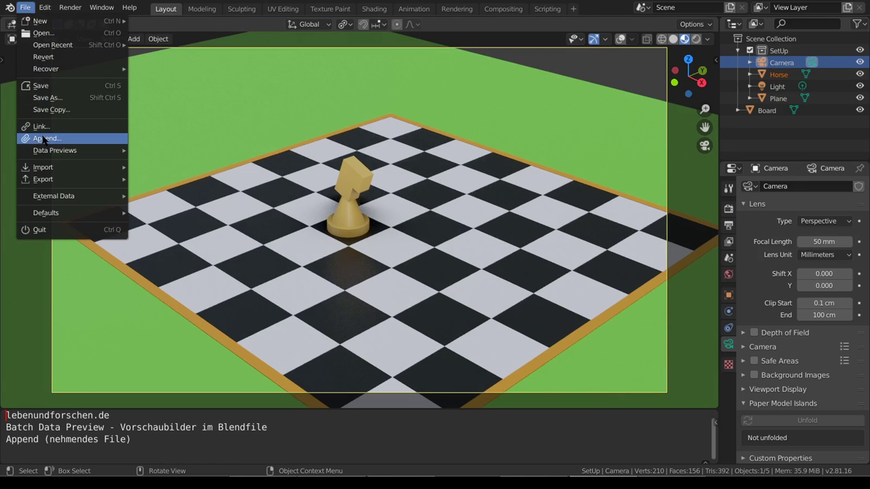
pyautogui.moveTo(54, 151)
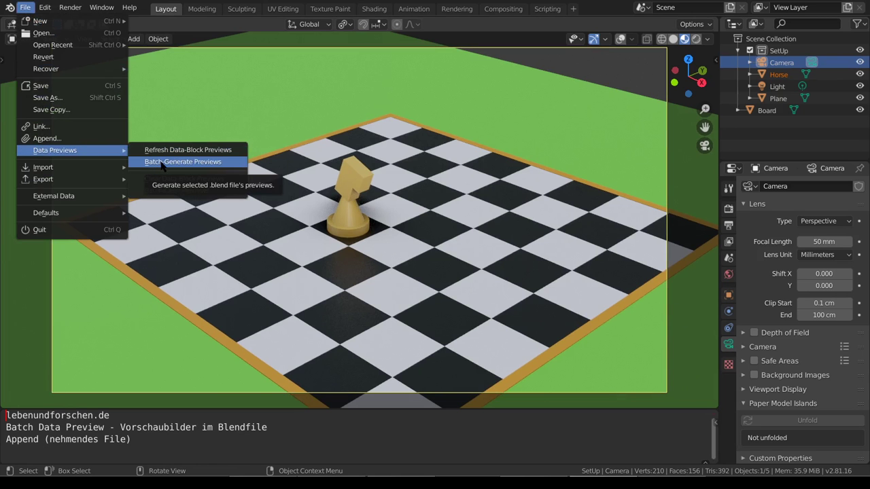
pyautogui.click(163, 163)
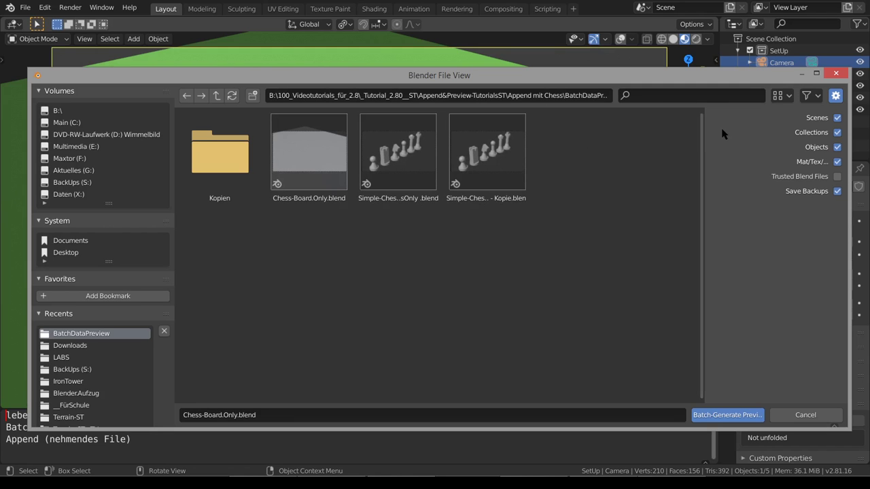
pyautogui.click(781, 96)
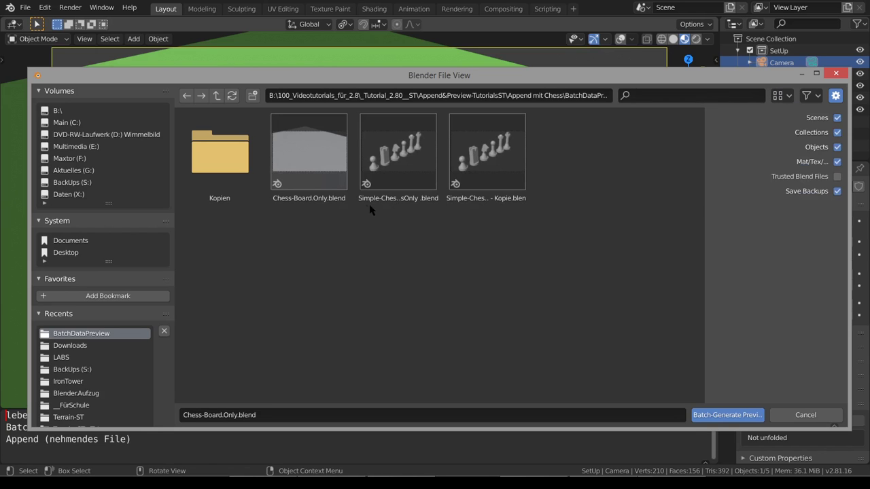
pyautogui.click(392, 179)
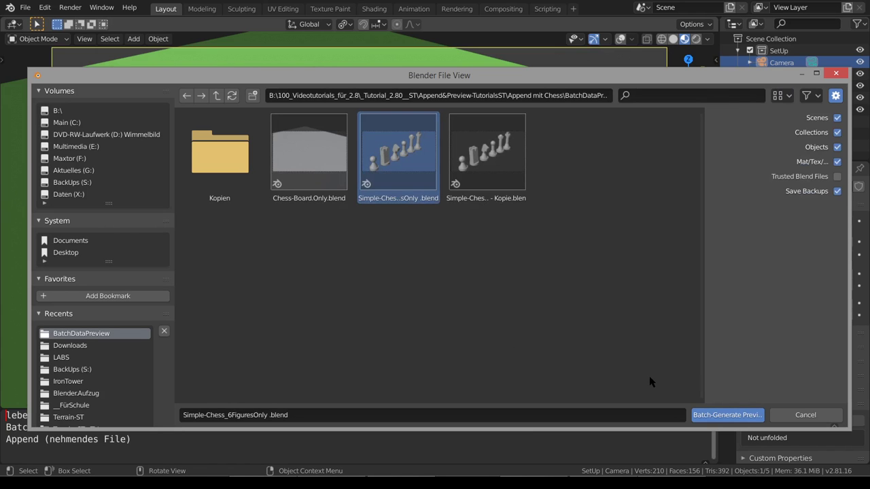
pyautogui.click(715, 415)
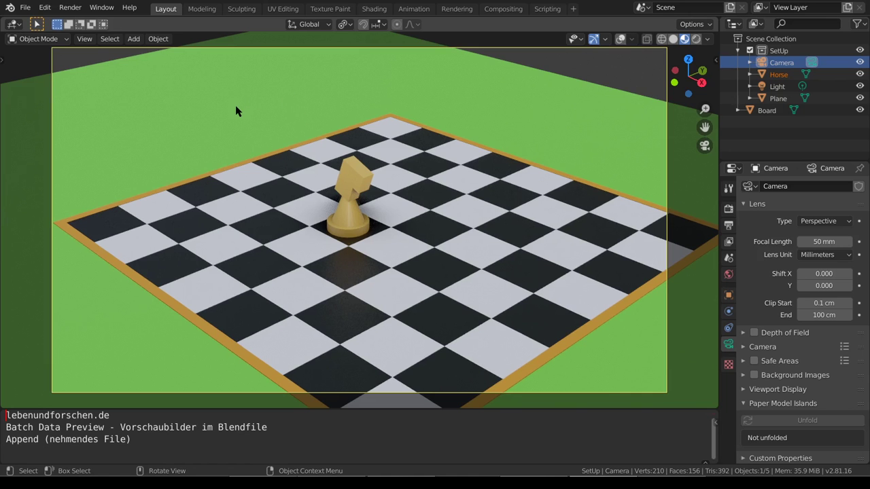
# - Reopen Append and browse the other file's Material folder showing the Figure material
pyautogui.click(27, 8)
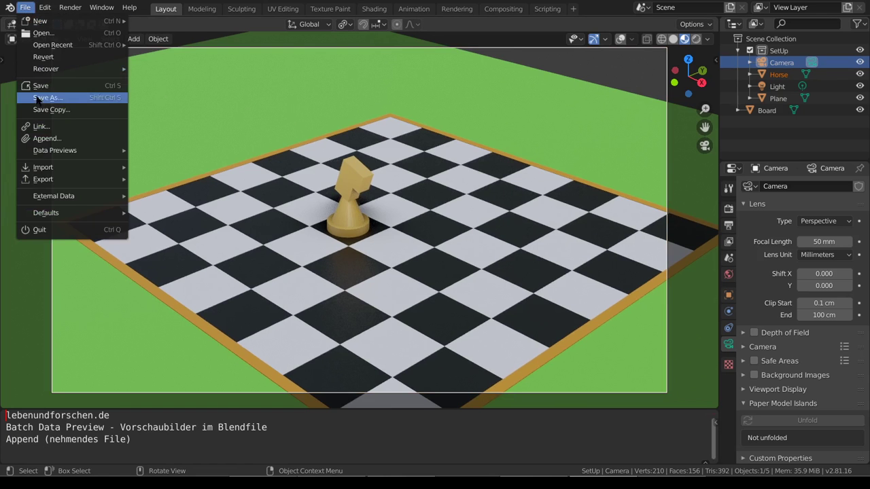
pyautogui.click(43, 139)
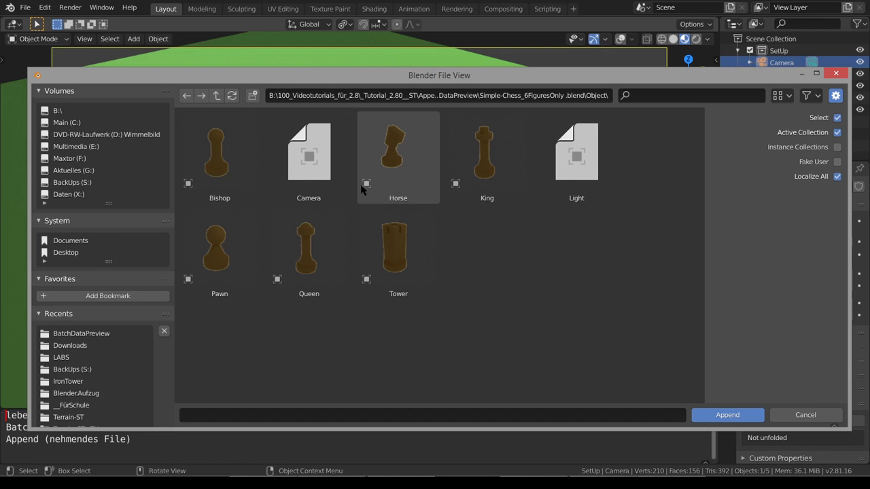
pyautogui.click(215, 97)
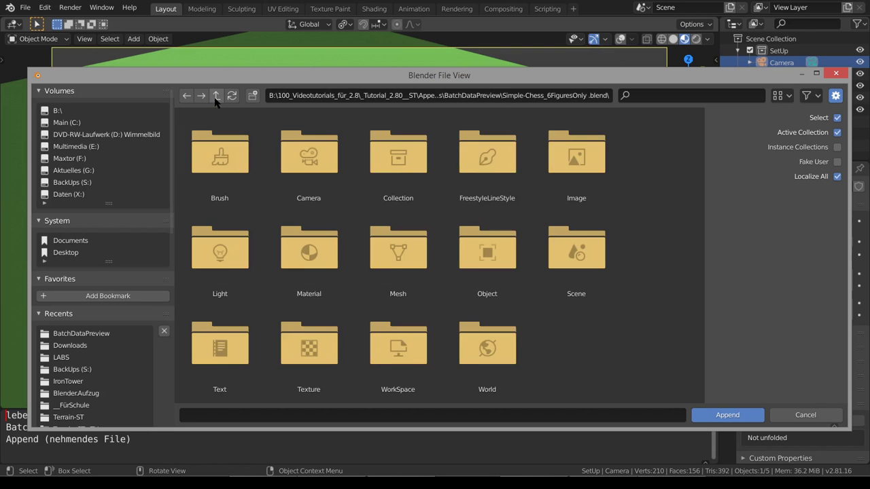
pyautogui.doubleClick(316, 224)
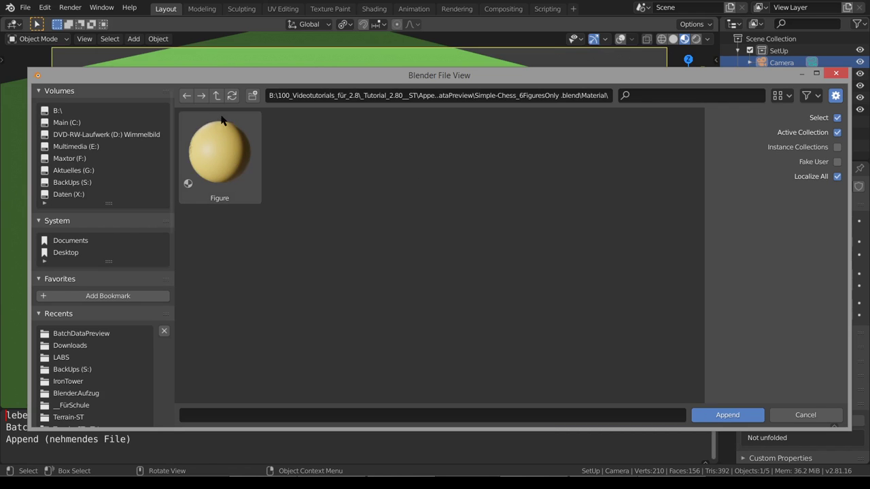
# - Go up to the .blend root, enter the Collection folder and pick Figures
pyautogui.click(216, 95)
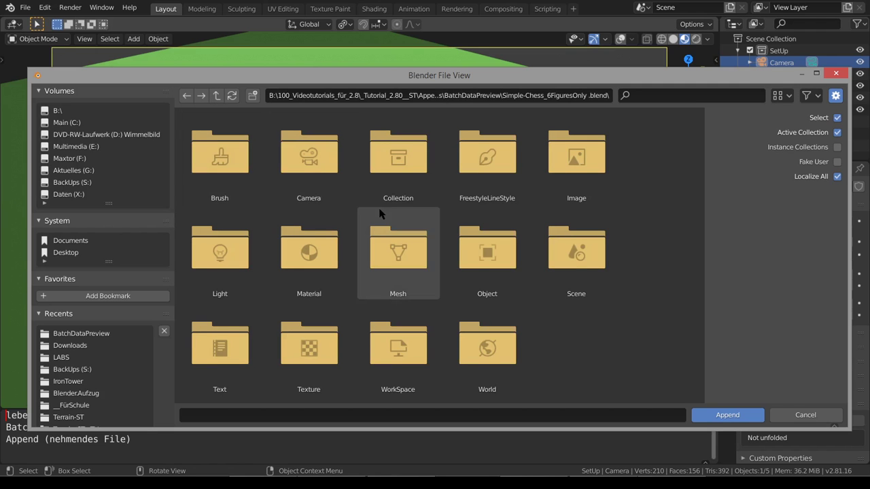
pyautogui.click(400, 173)
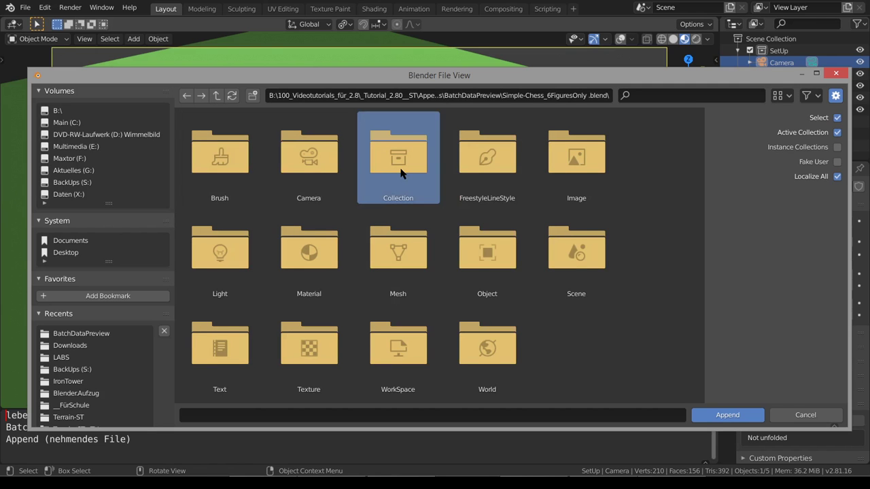
pyautogui.click(400, 173)
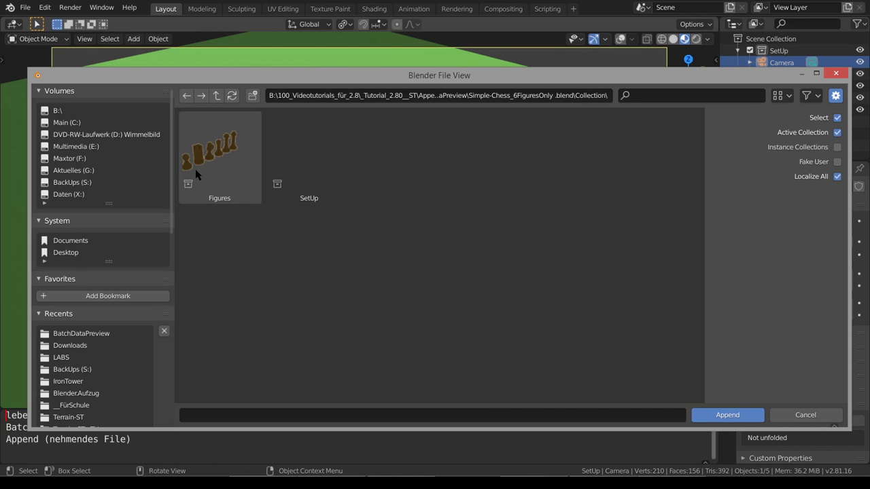
pyautogui.click(228, 145)
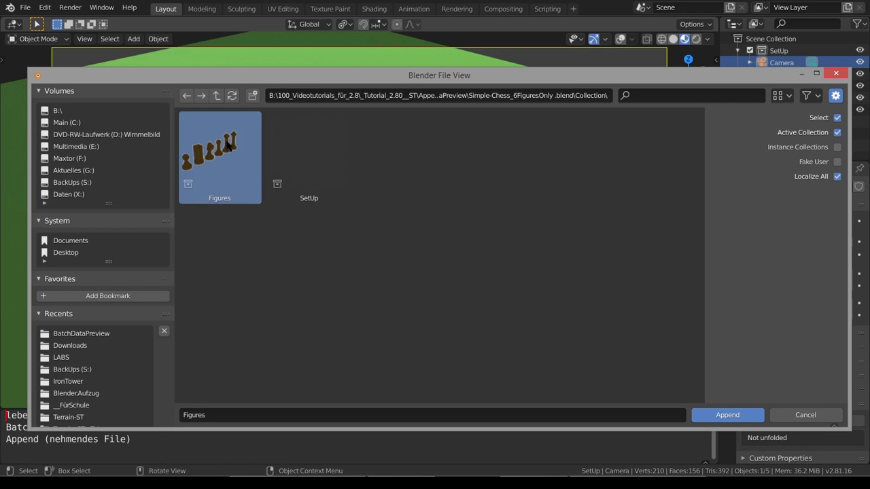
# - Append the Figures collection and select the new knight, Horse.001, in the viewport
pyautogui.click(724, 416)
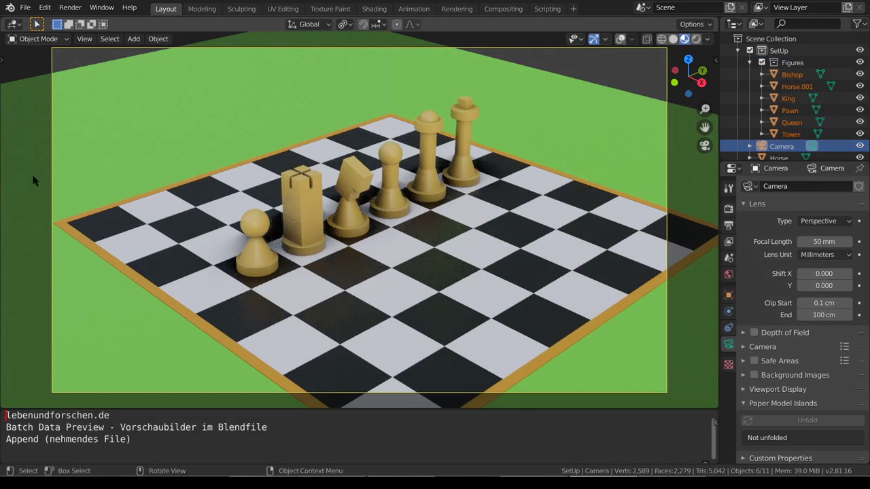
pyautogui.click(348, 222)
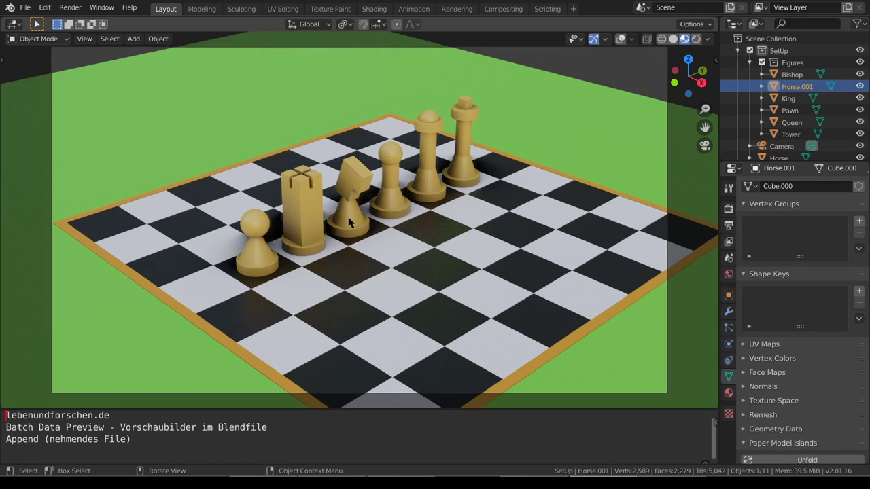